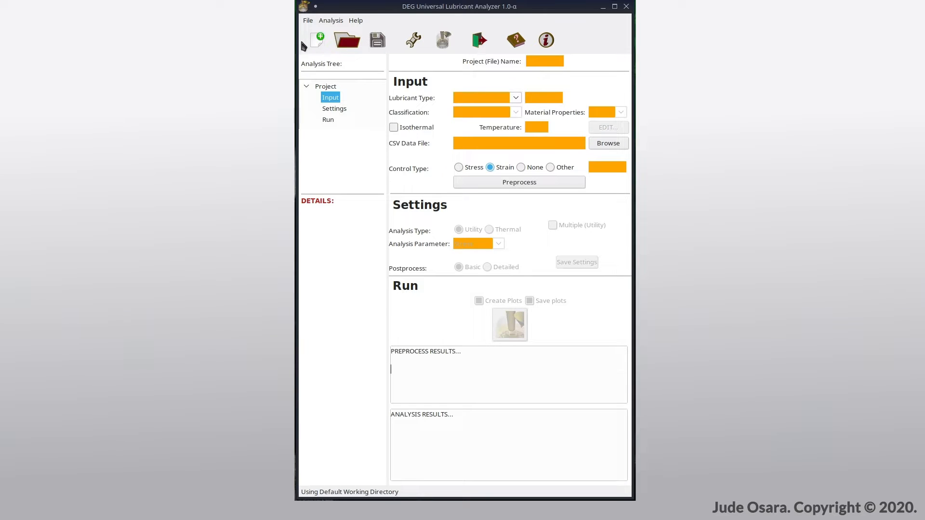
{"action": "left_click", "coordinate": [307, 22]}
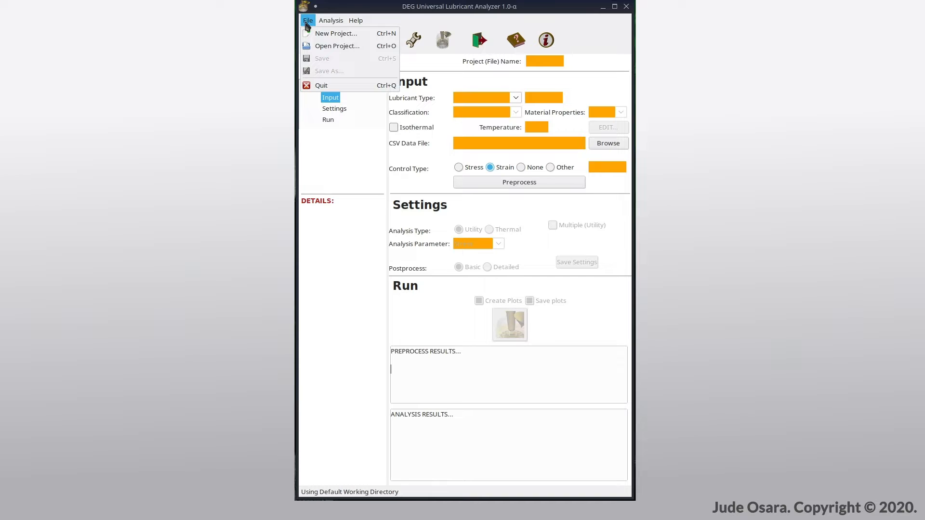
{"action": "mouse_move", "coordinate": [331, 27]}
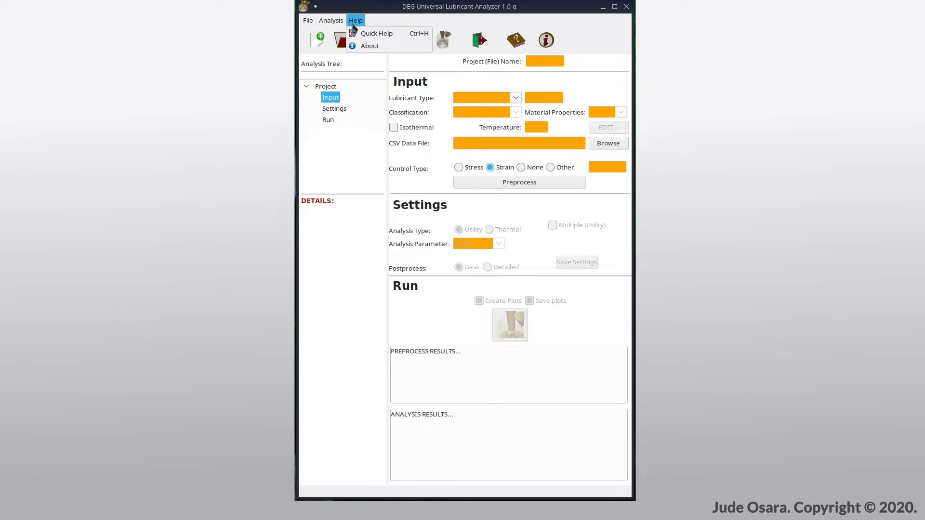
{"action": "left_click", "coordinate": [305, 49]}
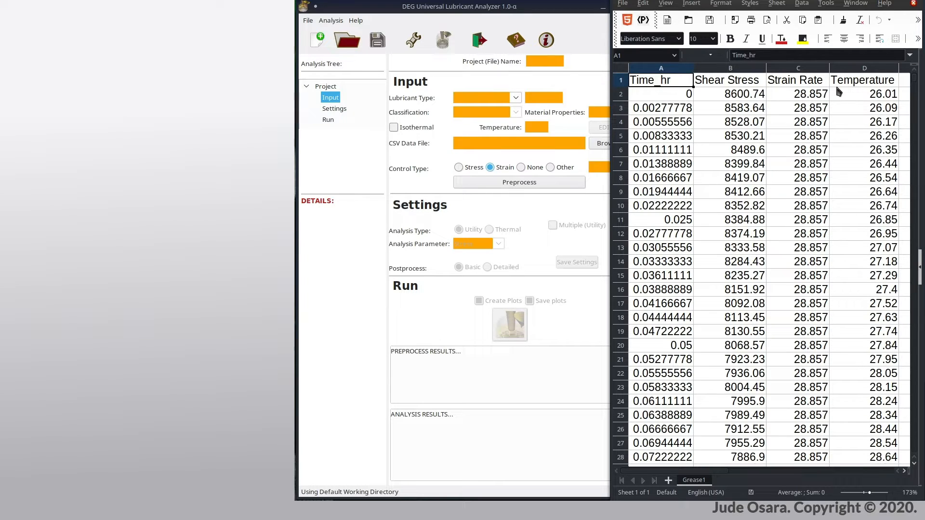
Step: Create a new project named Lub1, leaving the working directory blank
{"action": "left_click", "coordinate": [318, 39]}
{"action": "left_click", "coordinate": [444, 242]}
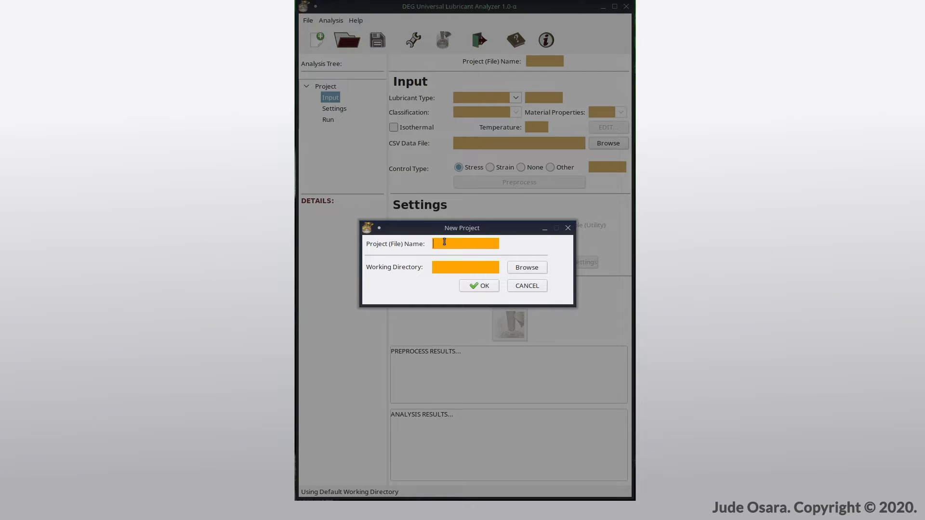
{"action": "type", "text": "Lub1"}
{"action": "left_click", "coordinate": [516, 266]}
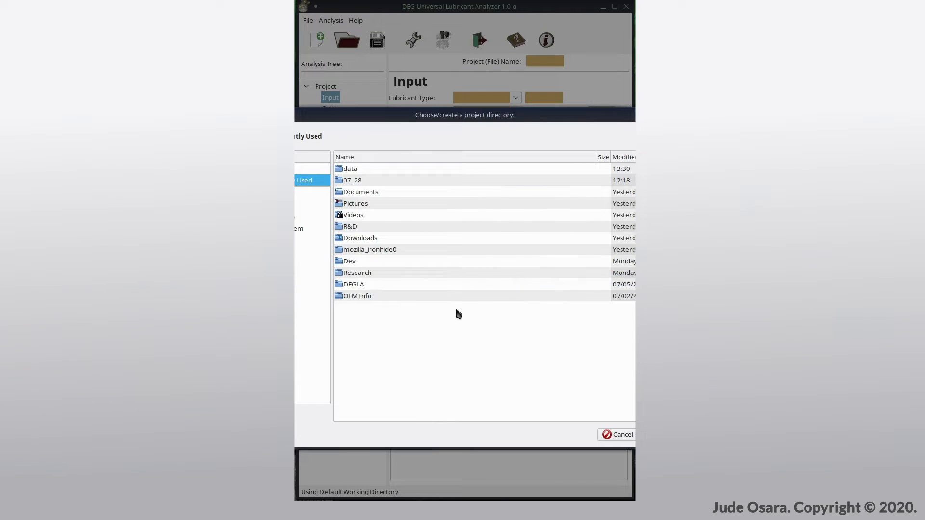
{"action": "left_click", "coordinate": [619, 435]}
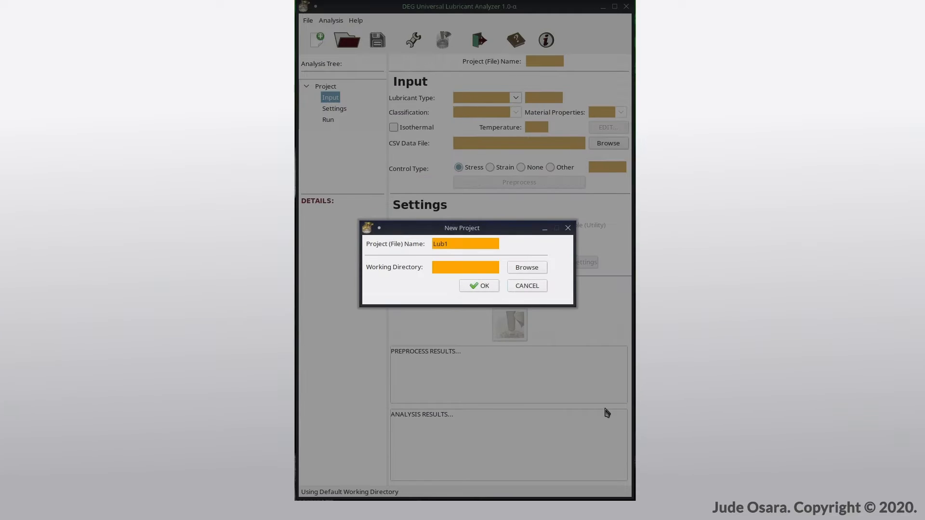
{"action": "left_click", "coordinate": [487, 286]}
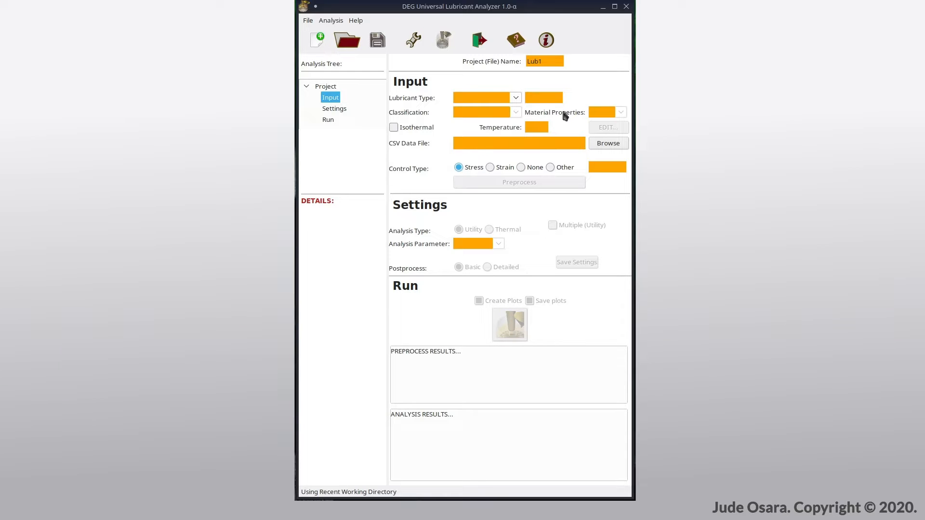
Step: Try Grease and Engine Oil as the lubricant type and examine the classification options offered for each
{"action": "left_click", "coordinate": [517, 98]}
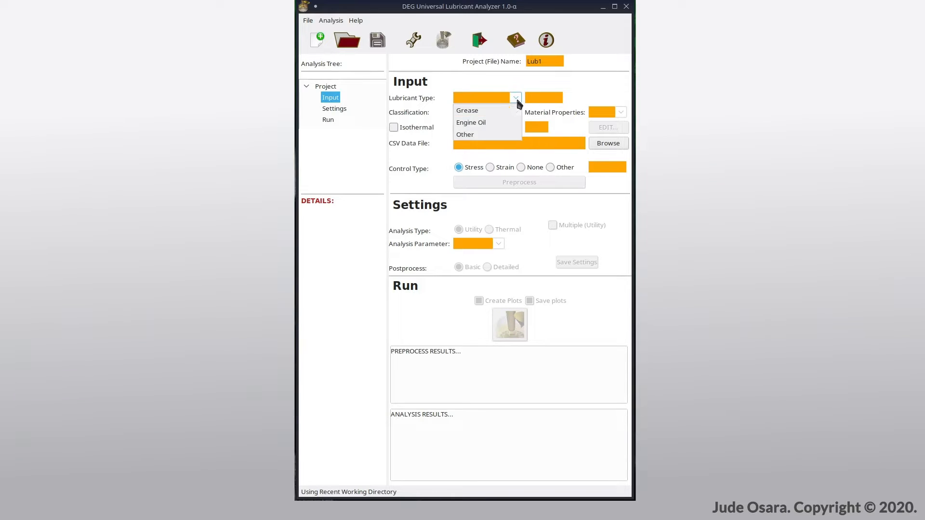
{"action": "left_click", "coordinate": [501, 108]}
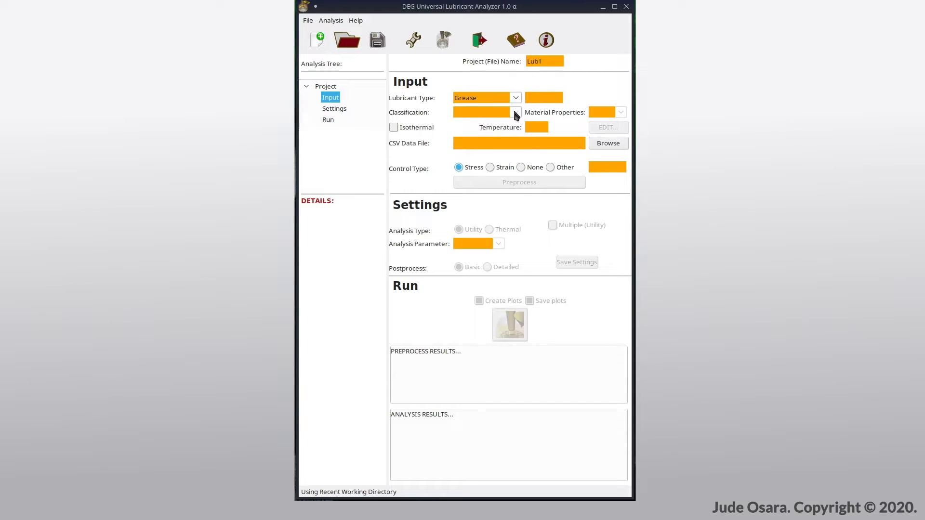
{"action": "left_click", "coordinate": [514, 112]}
{"action": "left_click", "coordinate": [514, 111]}
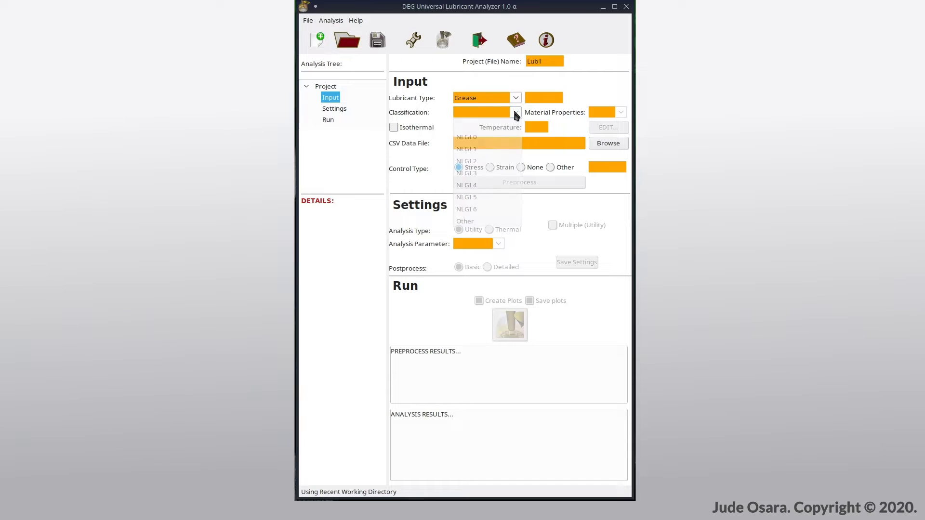
{"action": "left_click", "coordinate": [514, 99]}
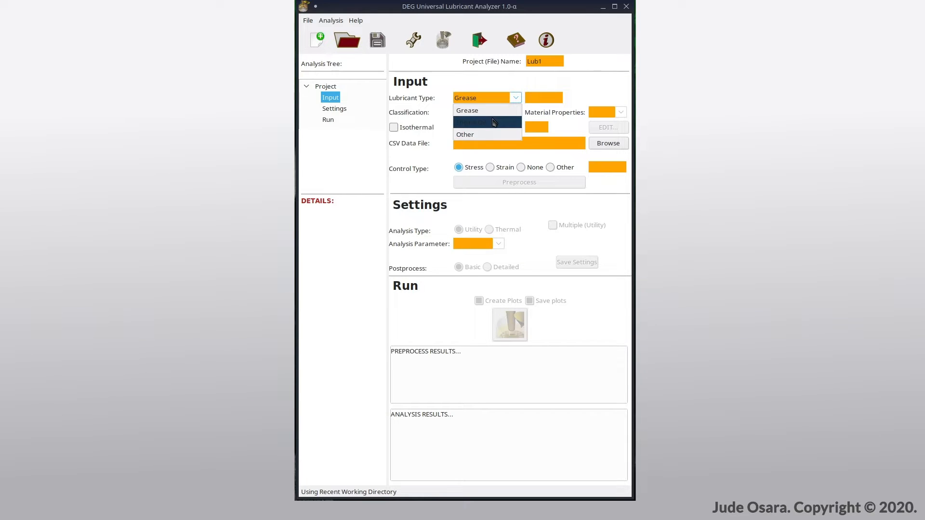
{"action": "left_click", "coordinate": [506, 122]}
{"action": "left_click", "coordinate": [513, 114]}
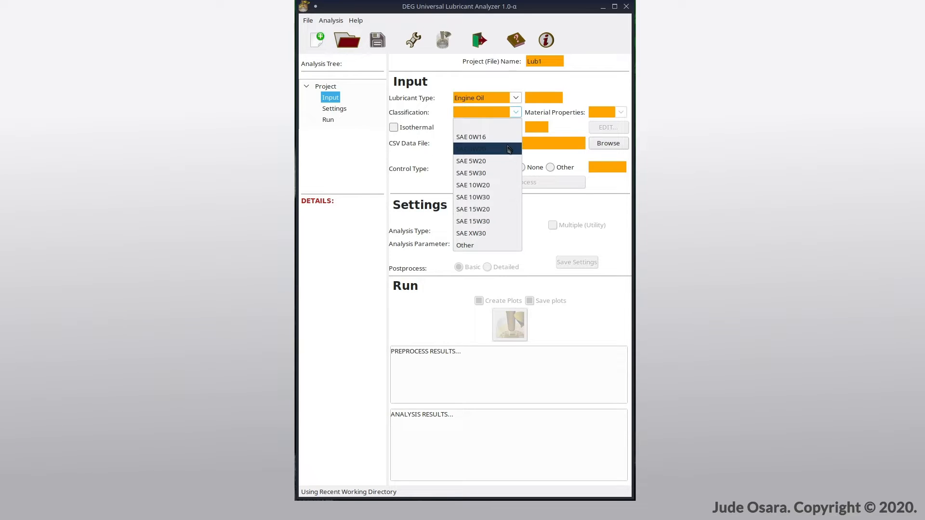
{"action": "left_click", "coordinate": [516, 113]}
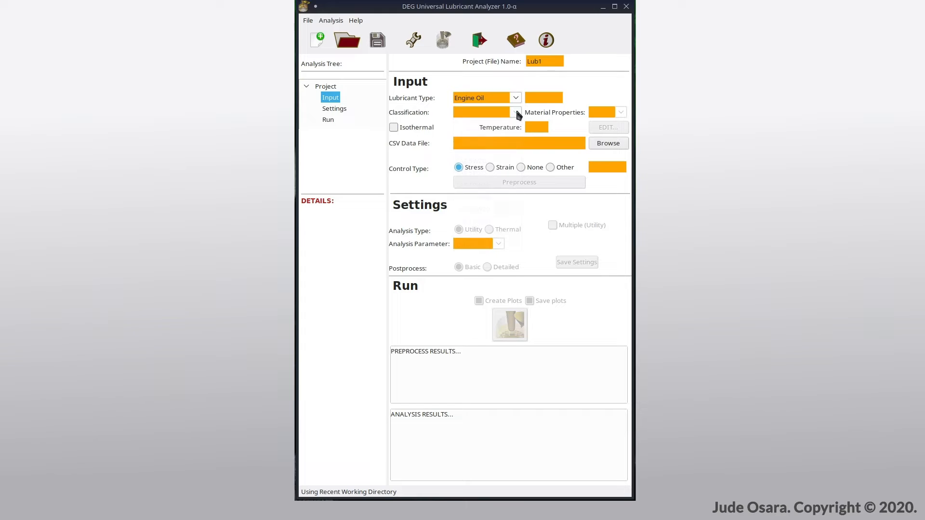
Step: Set the lubricant type to Grease and its classification to NLGI 4
{"action": "left_click", "coordinate": [516, 100]}
{"action": "left_click", "coordinate": [508, 107]}
{"action": "left_click", "coordinate": [515, 112]}
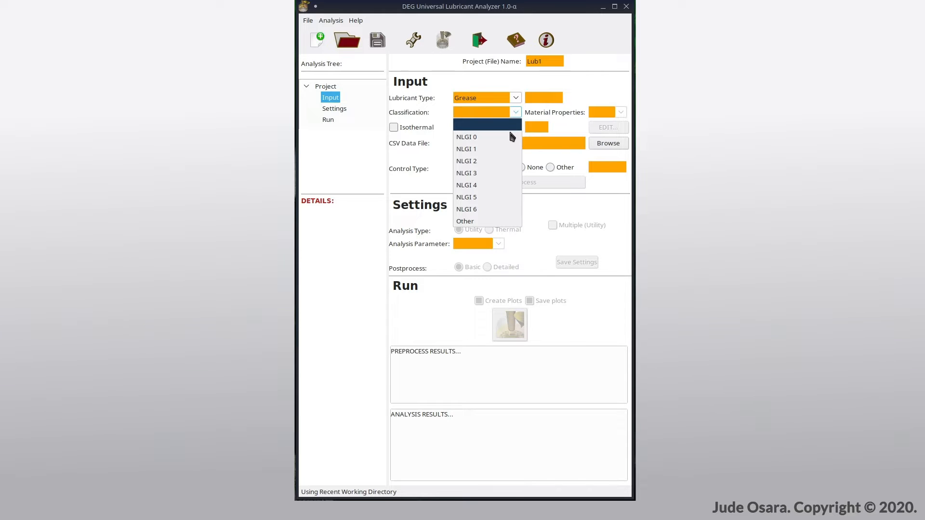
{"action": "left_click", "coordinate": [504, 184]}
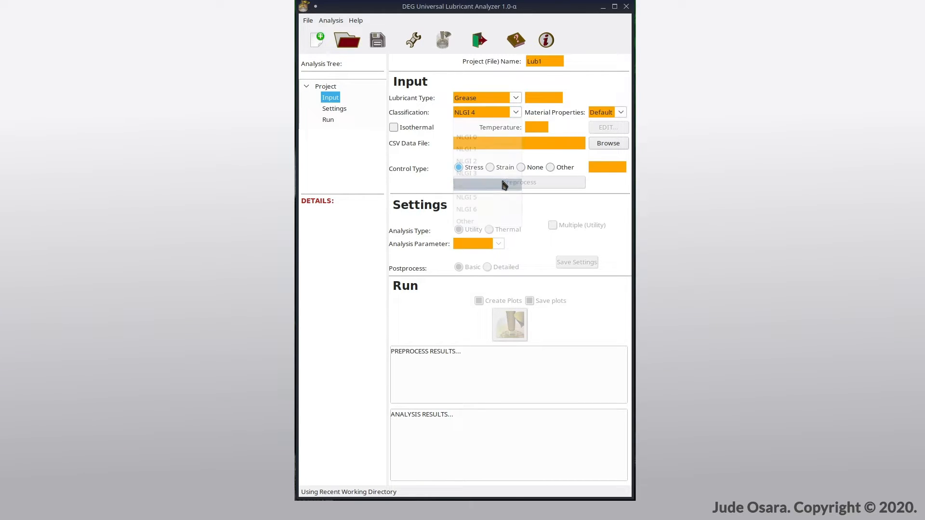
Step: Switch the material properties to Custom and set the lubricant density to 1500 kg/m3
{"action": "left_click", "coordinate": [622, 114]}
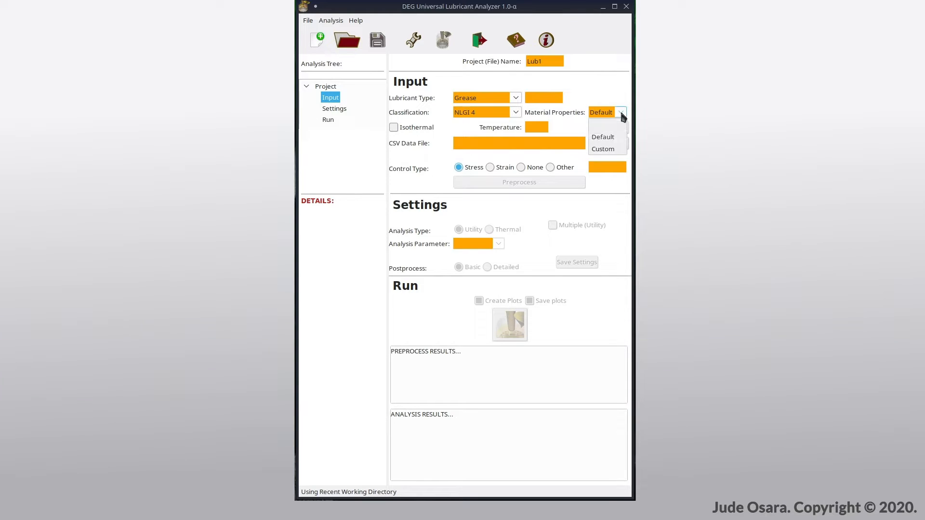
{"action": "left_click", "coordinate": [615, 148]}
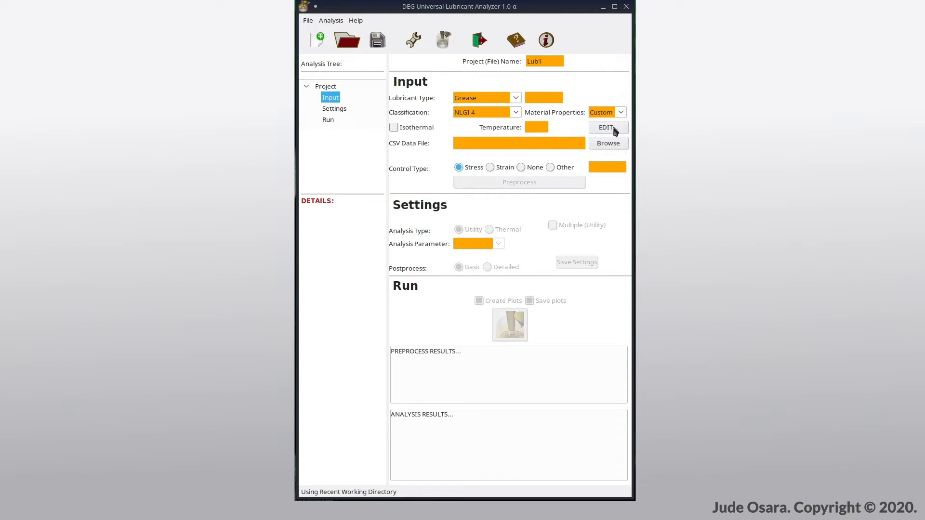
{"action": "left_click", "coordinate": [614, 128]}
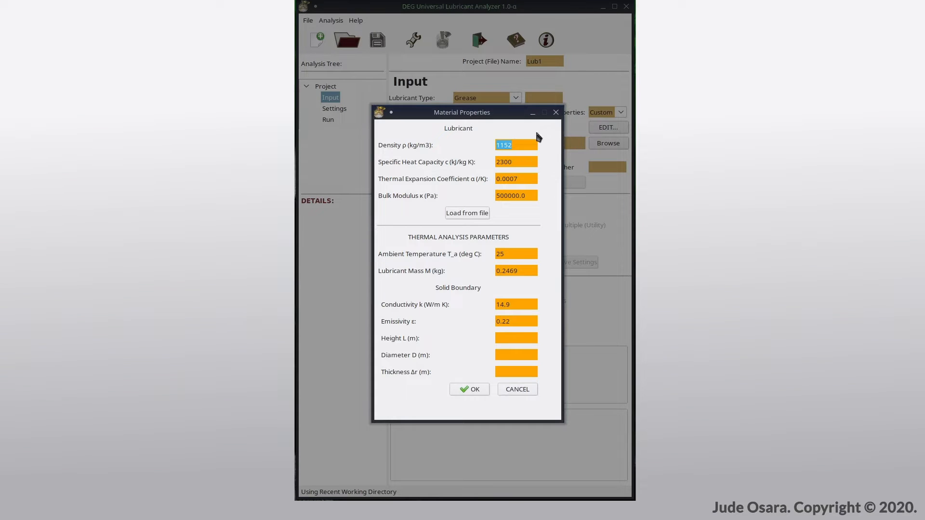
{"action": "left_click", "coordinate": [500, 145]}
{"action": "key", "text": "Delete"}
{"action": "key", "text": "Delete"}
{"action": "key", "text": "Delete"}
{"action": "type", "text": "500"}
{"action": "left_click", "coordinate": [472, 215]}
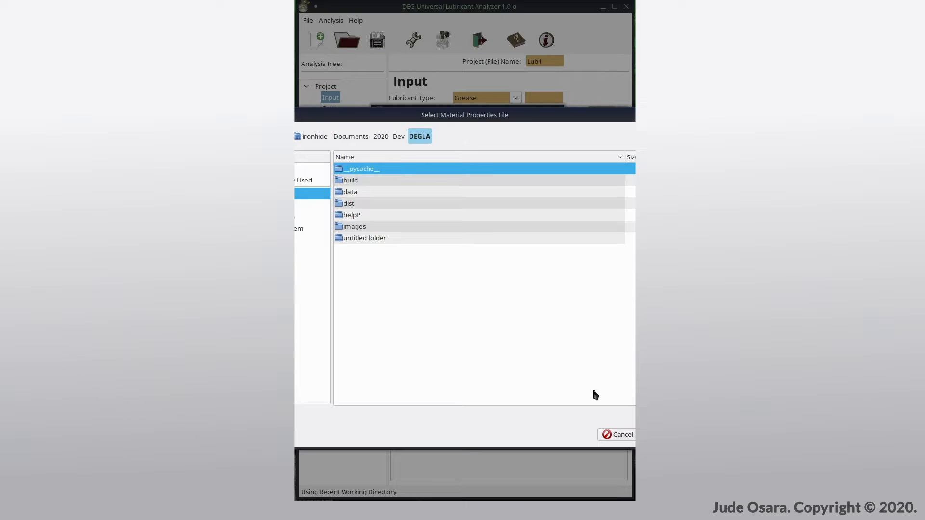
{"action": "left_click", "coordinate": [623, 435]}
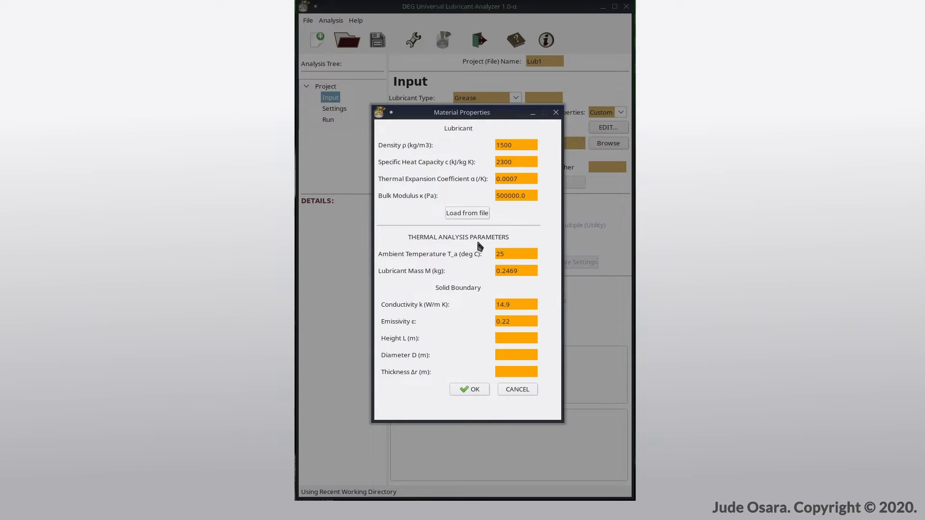
{"action": "left_click", "coordinate": [474, 390]}
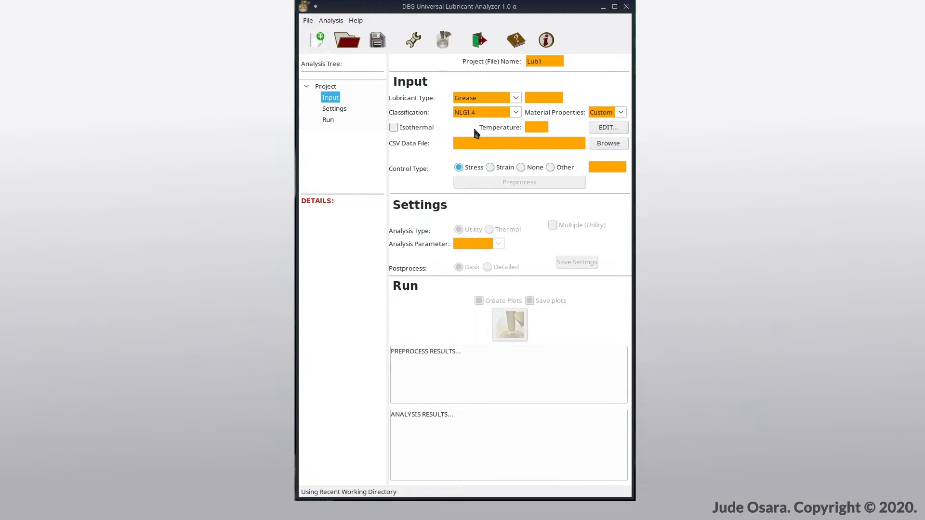
Step: Load Grease1.csv from the DEGLA data folder as the CSV data file, leaving the isothermal option off
{"action": "left_click", "coordinate": [418, 128]}
{"action": "left_click", "coordinate": [418, 129]}
{"action": "left_click", "coordinate": [598, 145]}
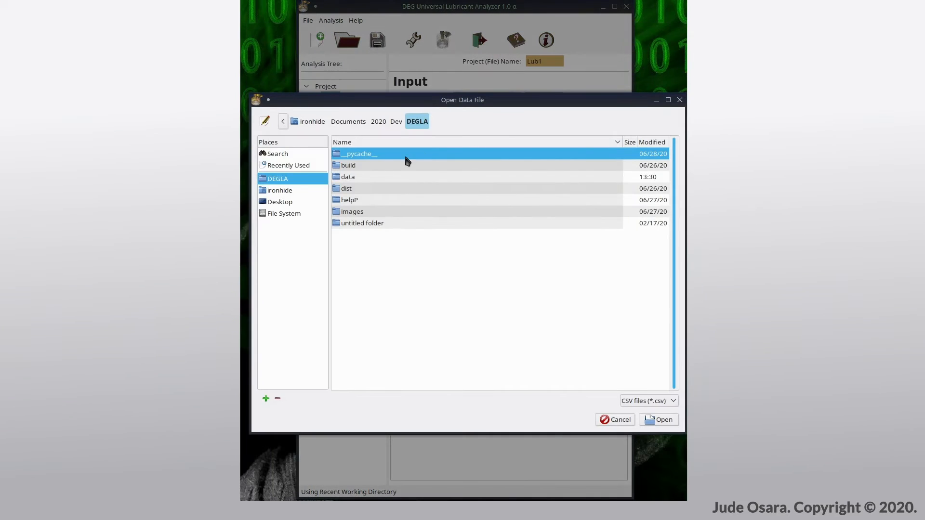
{"action": "double_click", "coordinate": [404, 155]}
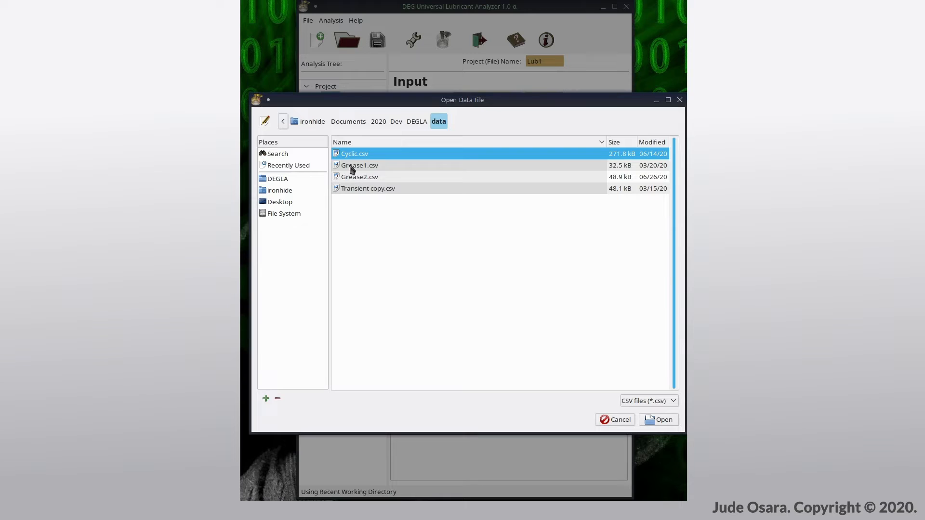
{"action": "left_click", "coordinate": [404, 165]}
{"action": "left_click", "coordinate": [660, 419]}
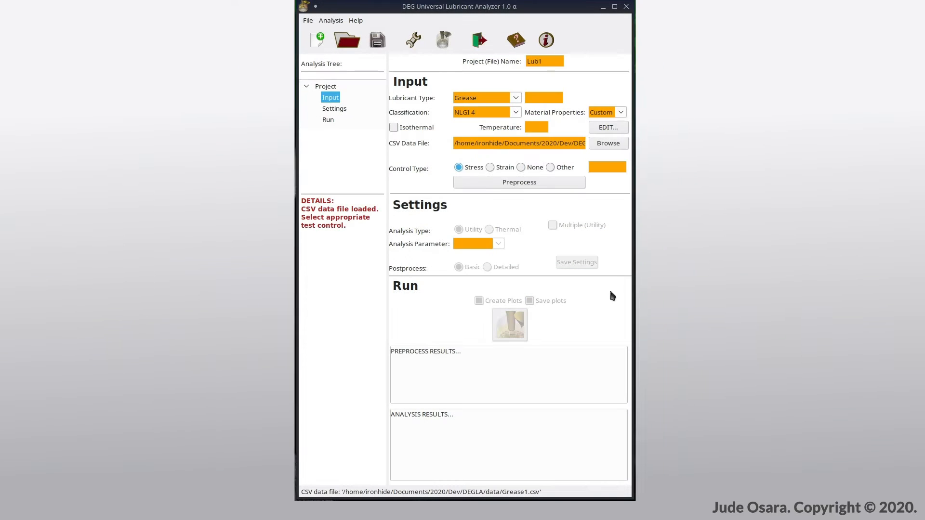
Step: Preprocess the loaded data with the control type set to Strain and read through the preprocess results
{"action": "left_click", "coordinate": [494, 185]}
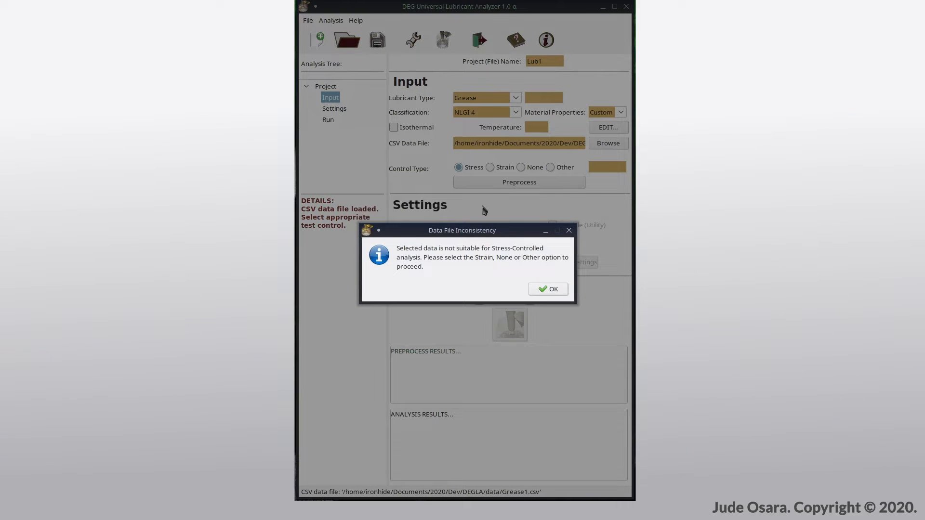
{"action": "left_click", "coordinate": [536, 290]}
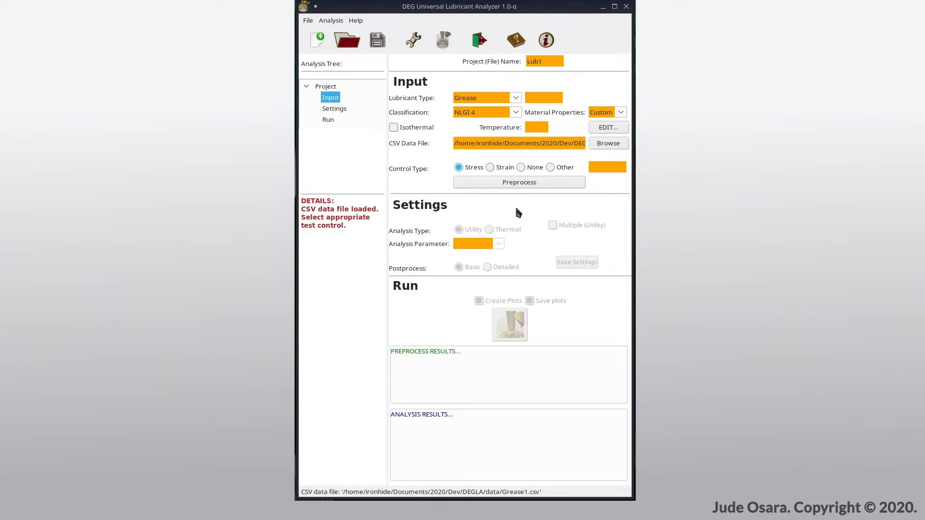
{"action": "left_click", "coordinate": [491, 168]}
{"action": "left_click", "coordinate": [494, 181]}
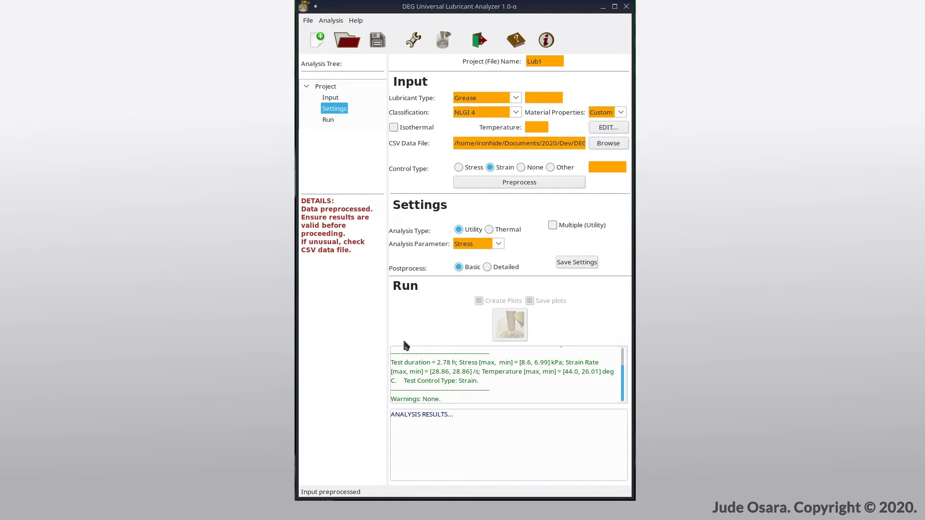
{"action": "scroll", "coordinate": [448, 373], "scroll_direction": "up", "scroll_amount": 3}
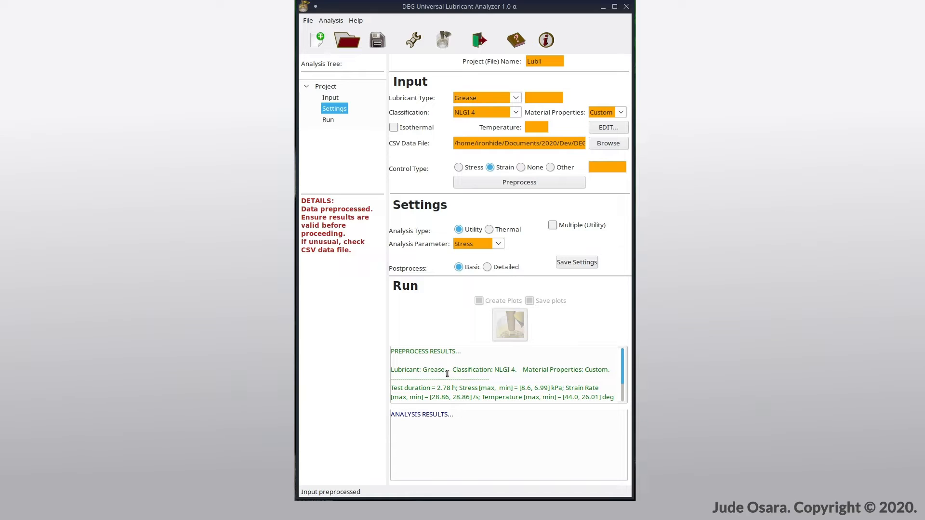
{"action": "scroll", "coordinate": [442, 376], "scroll_direction": "down", "scroll_amount": 1}
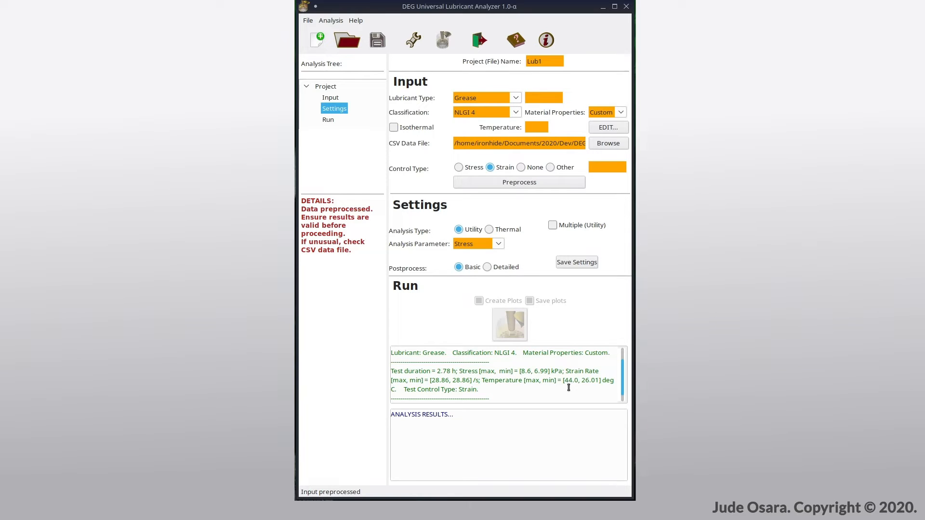
{"action": "scroll", "coordinate": [500, 391], "scroll_direction": "down", "scroll_amount": 1}
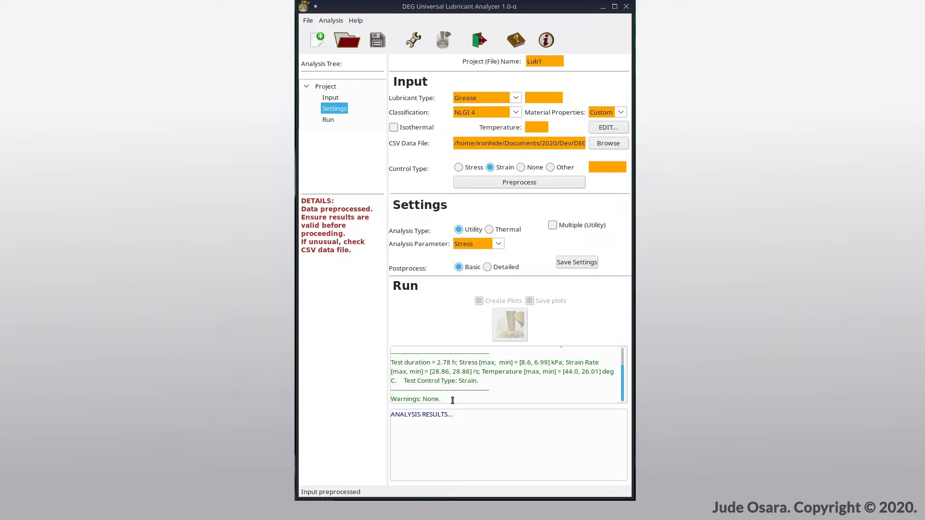
{"action": "left_click", "coordinate": [450, 400]}
Step: Keep Stress as the analysis parameter, set postprocessing to Detailed, and save the analysis settings
{"action": "left_click", "coordinate": [499, 246]}
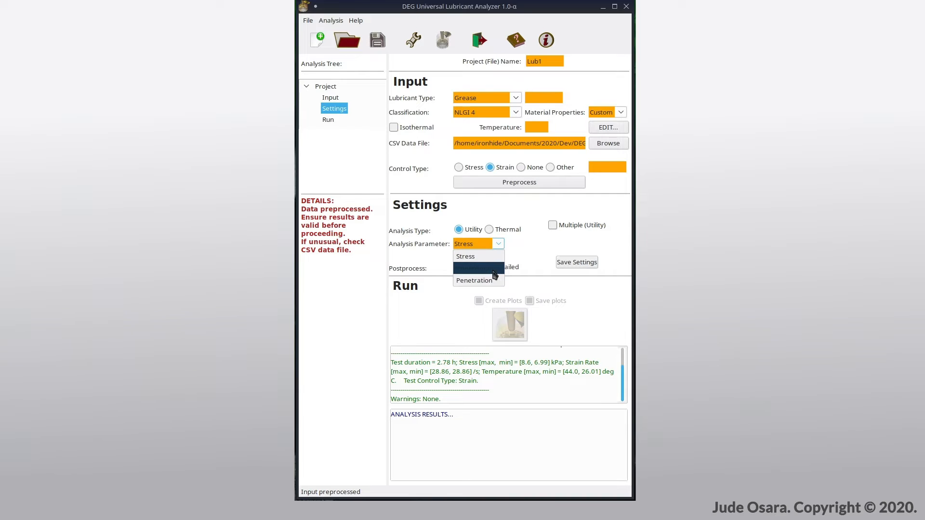
{"action": "left_click", "coordinate": [496, 243]}
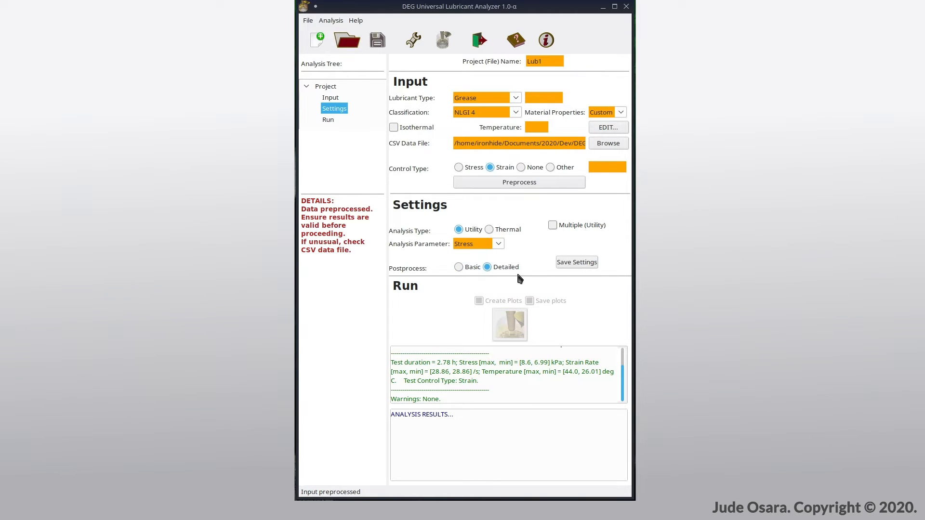
{"action": "left_click", "coordinate": [572, 264]}
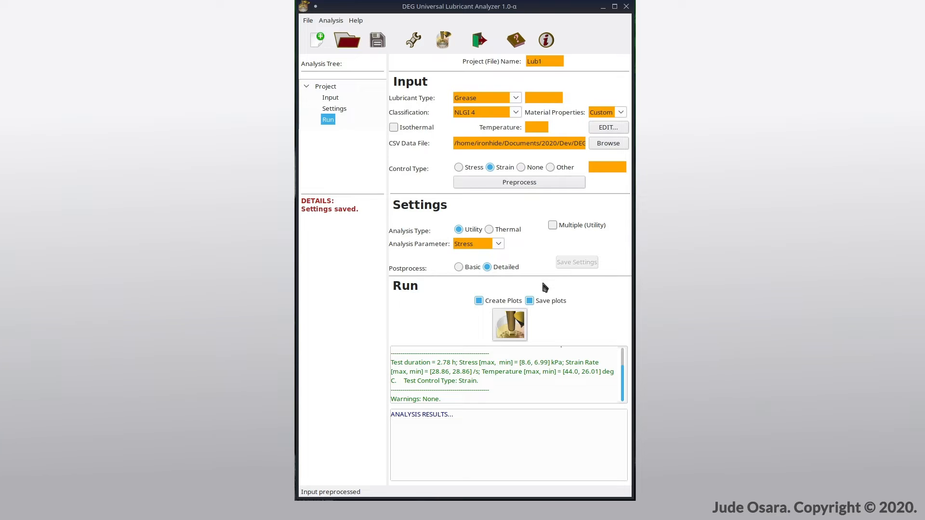
Step: Run the utility analysis with plots created and saved, and review the analysis results text
{"action": "left_click", "coordinate": [514, 330]}
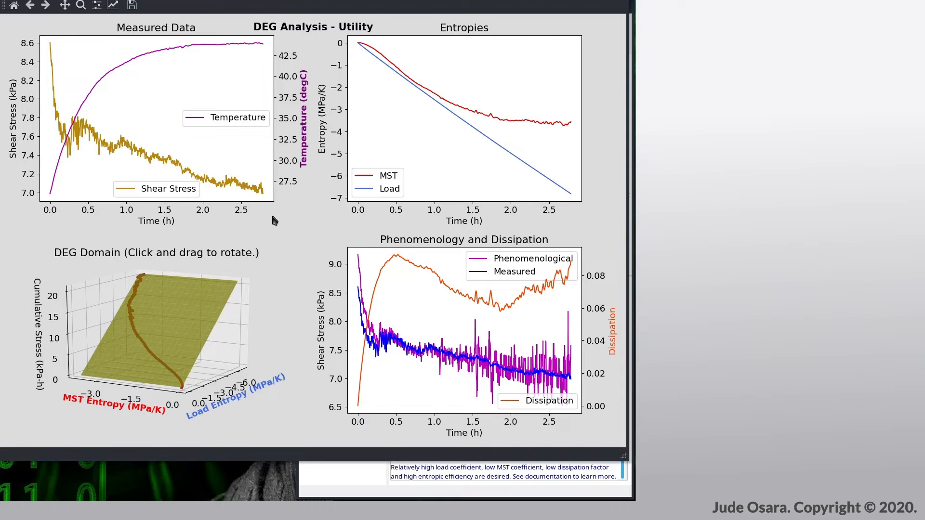
{"action": "left_click", "coordinate": [350, 471]}
{"action": "scroll", "coordinate": [409, 434], "scroll_direction": "up", "scroll_amount": 2}
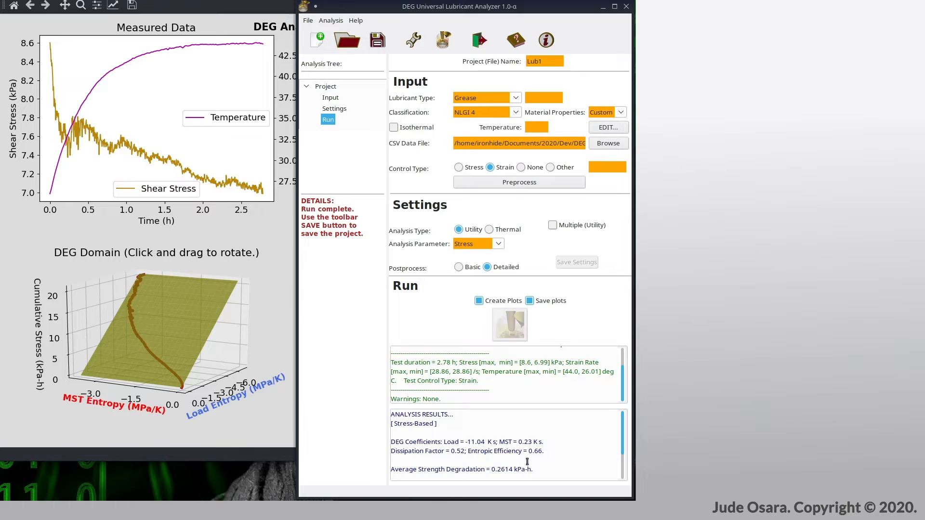
Step: Read the notes at the end of the stress-based analysis results and rotate the 3D DEG Domain plot
{"action": "scroll", "coordinate": [531, 462], "scroll_direction": "down", "scroll_amount": 2}
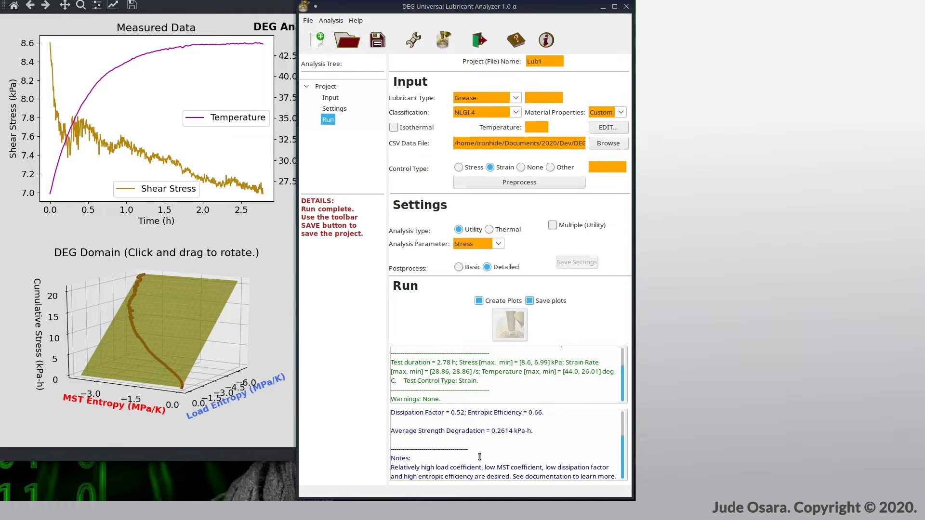
{"action": "left_click_drag", "start_coordinate": [463, 468], "coordinate": [465, 470]}
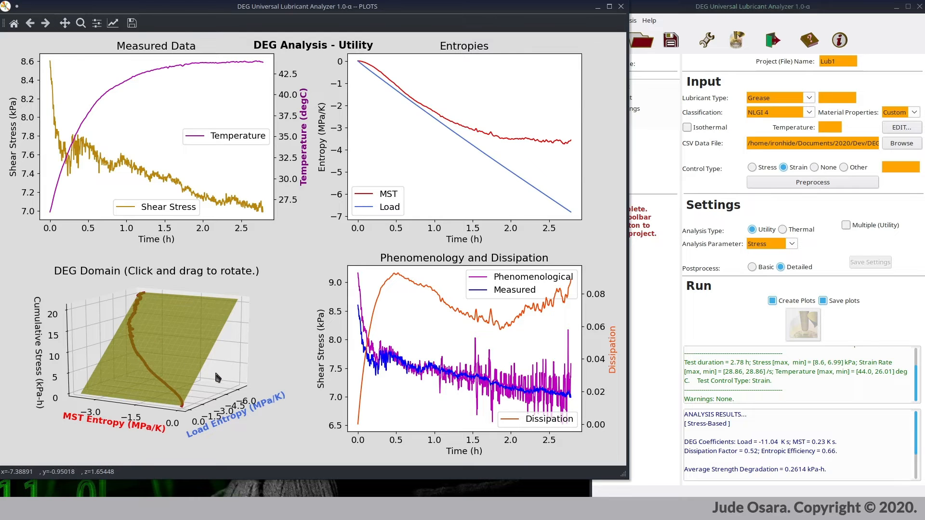
{"action": "left_click_drag", "start_coordinate": [216, 376], "coordinate": [150, 411]}
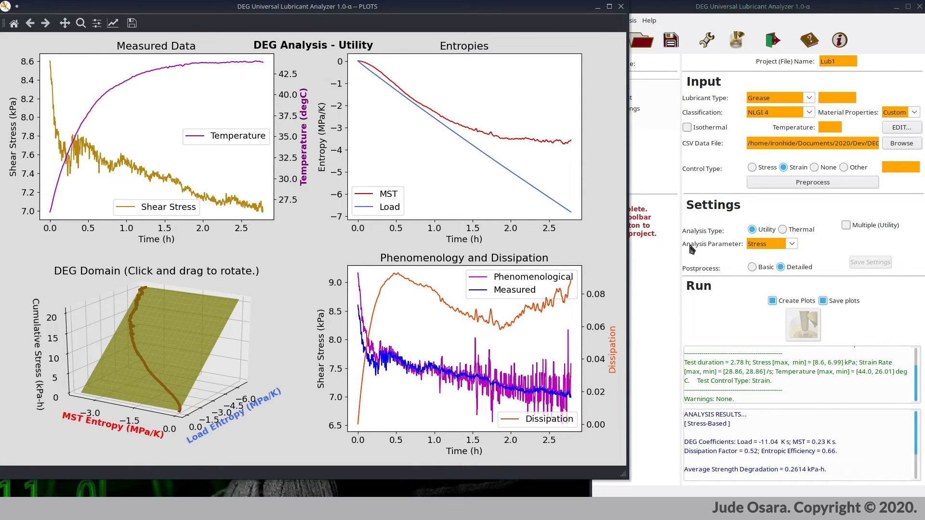
Step: Save the Lub1 project with its stress results, and change the project file name to Lub1_P
{"action": "left_click", "coordinate": [819, 260]}
{"action": "left_click", "coordinate": [671, 43]}
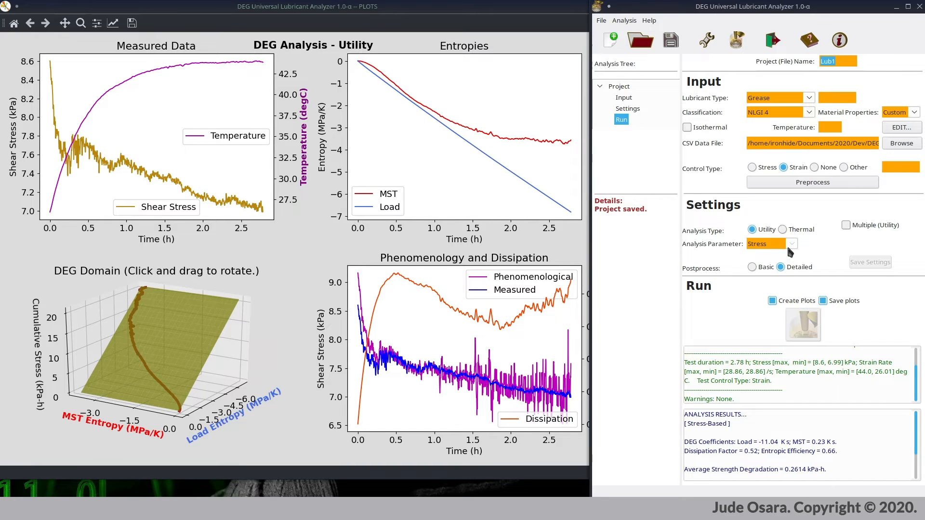
{"action": "left_click", "coordinate": [845, 60]}
{"action": "type", "text": "_P"}
Step: Change the analysis parameter to Penetration with Detailed postprocessing kept, and save the analysis settings
{"action": "left_click", "coordinate": [791, 244]}
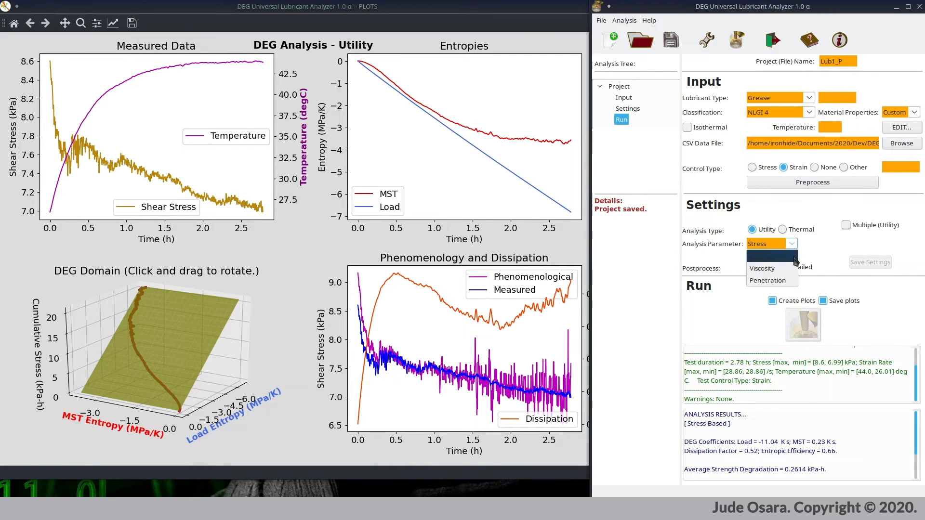
{"action": "left_click", "coordinate": [789, 282]}
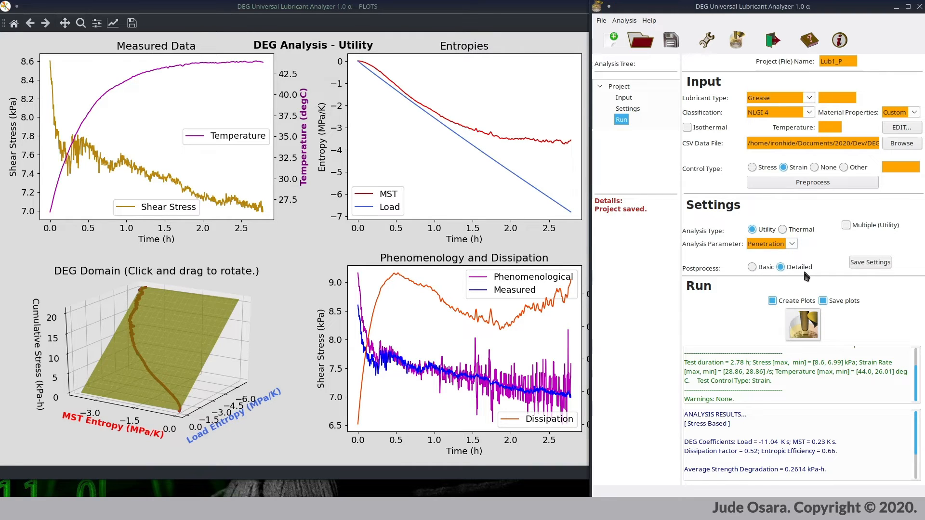
{"action": "left_click", "coordinate": [856, 266]}
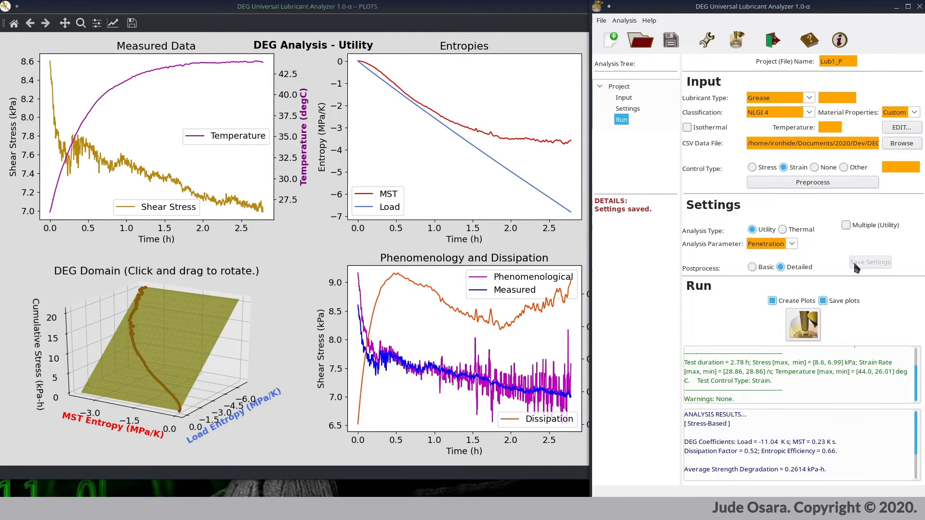
Step: Run the penetration-based utility analysis with plots created and saved, and rotate its DEG Domain plot
{"action": "left_click", "coordinate": [802, 325]}
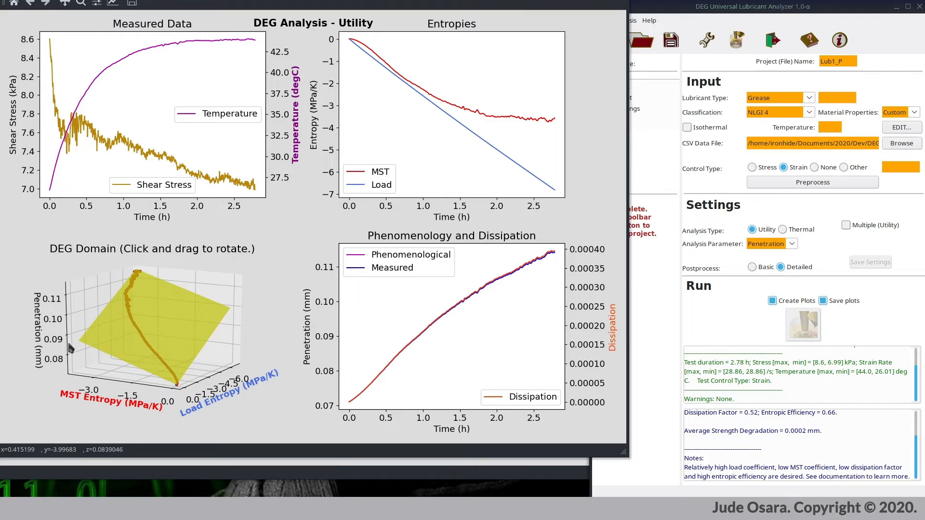
{"action": "left_click_drag", "start_coordinate": [122, 323], "coordinate": [360, 380]}
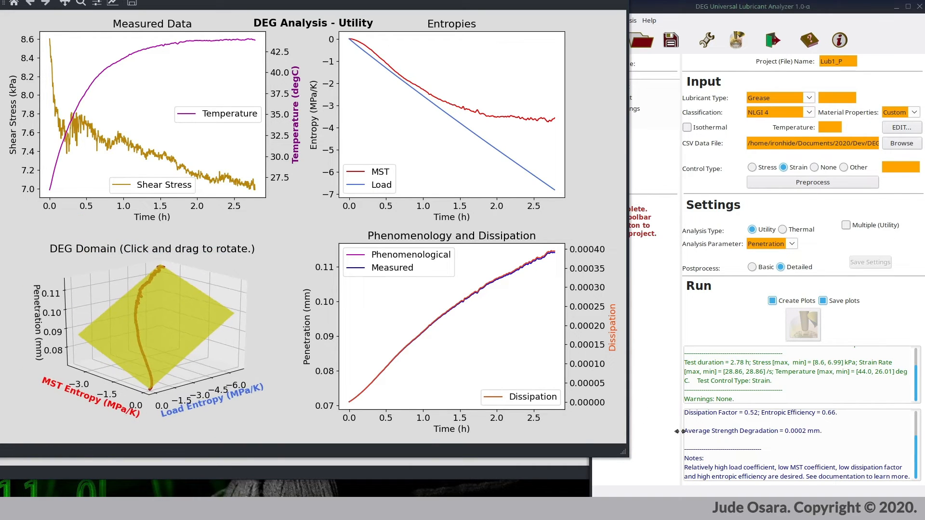
Step: Review the penetration-based analysis results text from beginning to end, and save the Lub1_P project
{"action": "left_click", "coordinate": [710, 433]}
{"action": "scroll", "coordinate": [710, 433], "scroll_direction": "up", "scroll_amount": 2}
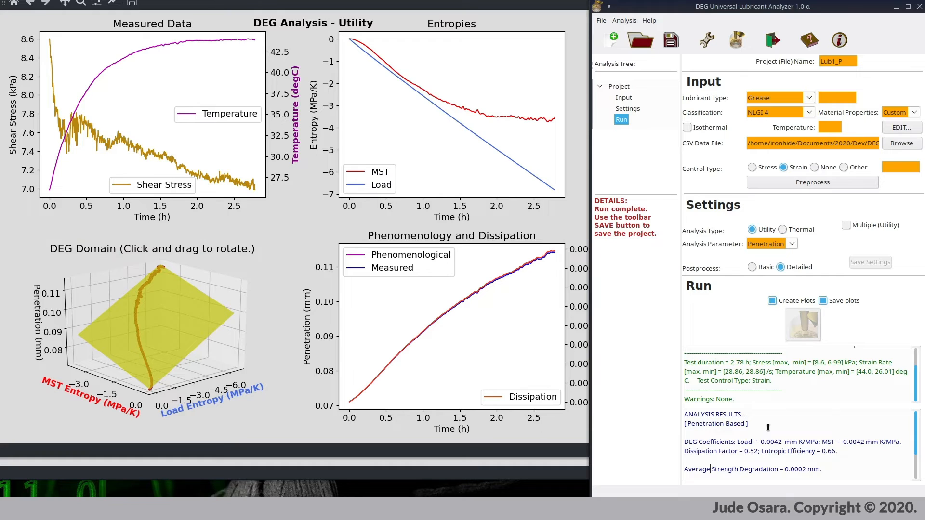
{"action": "scroll", "coordinate": [761, 452], "scroll_direction": "down", "scroll_amount": 2}
{"action": "scroll", "coordinate": [738, 448], "scroll_direction": "up", "scroll_amount": 2}
{"action": "left_click", "coordinate": [674, 47]}
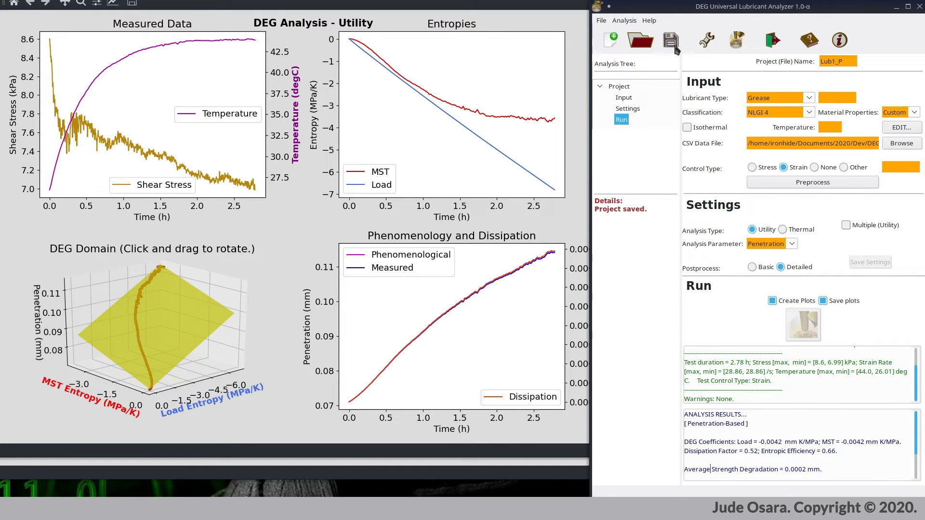